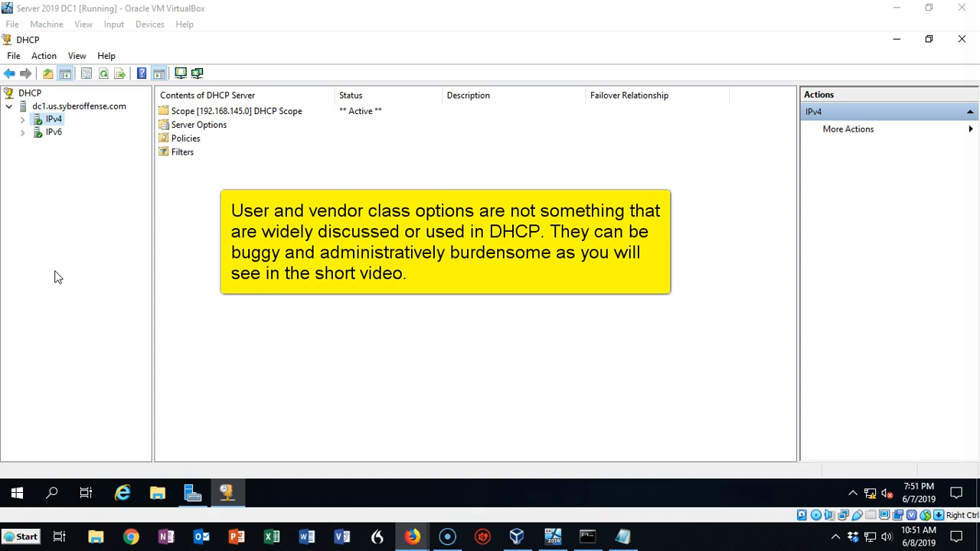
# - Expand the IPv4 node and examine the contents of the 192.168.145.0 scope and the configured Server Options
pyautogui.click(56, 285)
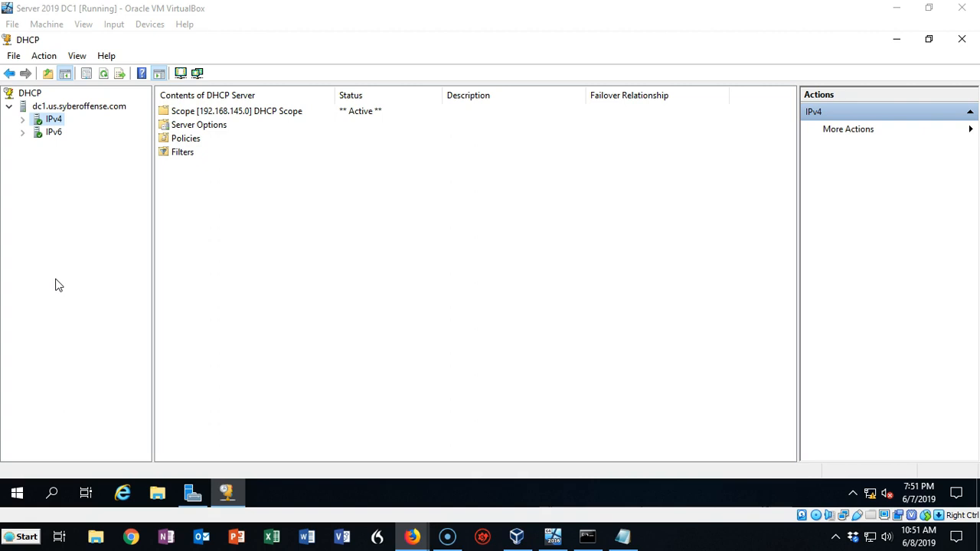
pyautogui.click(23, 119)
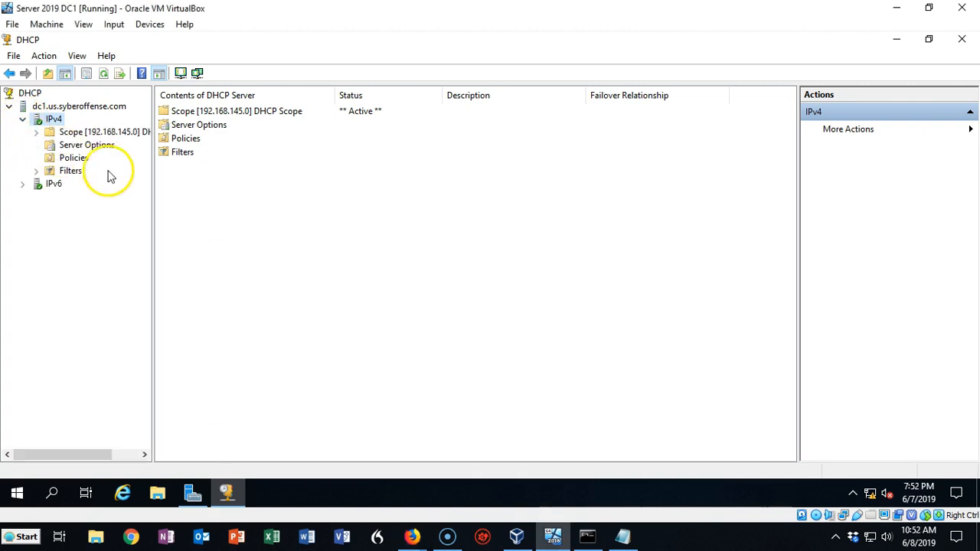
pyautogui.click(106, 133)
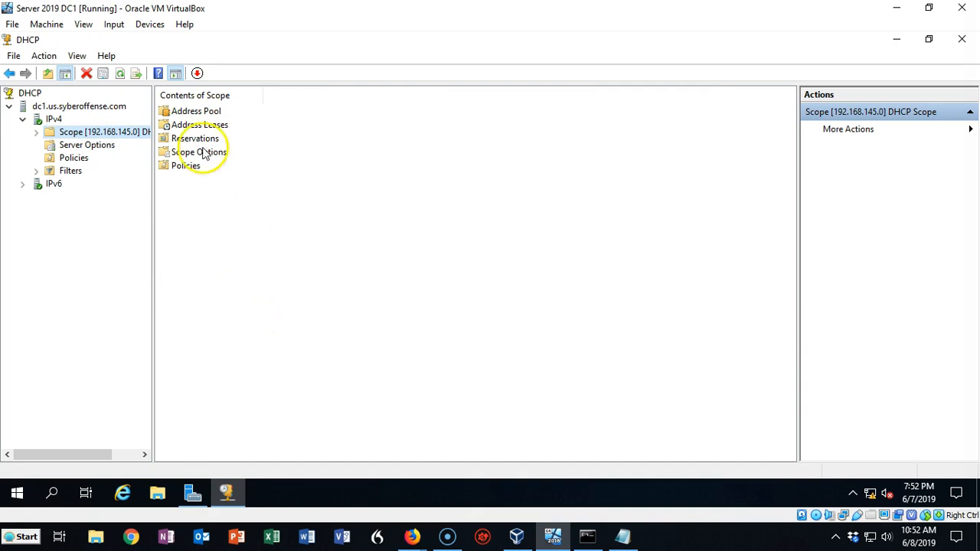
pyautogui.click(79, 146)
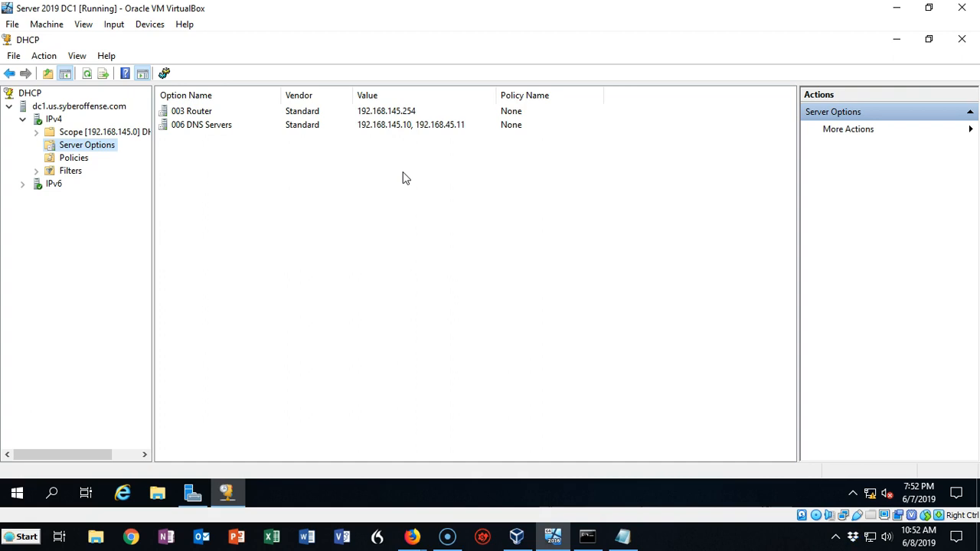
# - Define an IPv4 user class with display name Highspeed Gateway and ASCII ID HighSpeed
pyautogui.rightClick(59, 125)
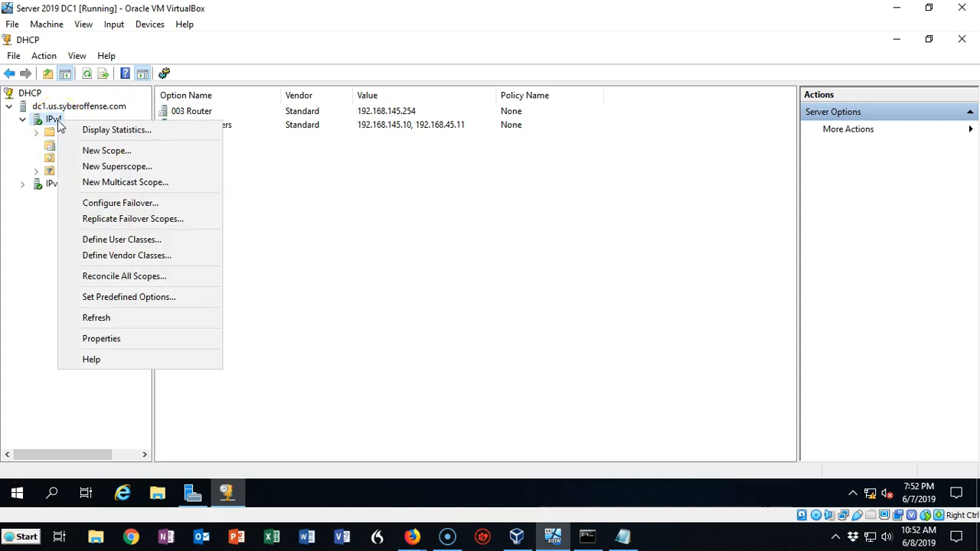
pyautogui.click(119, 243)
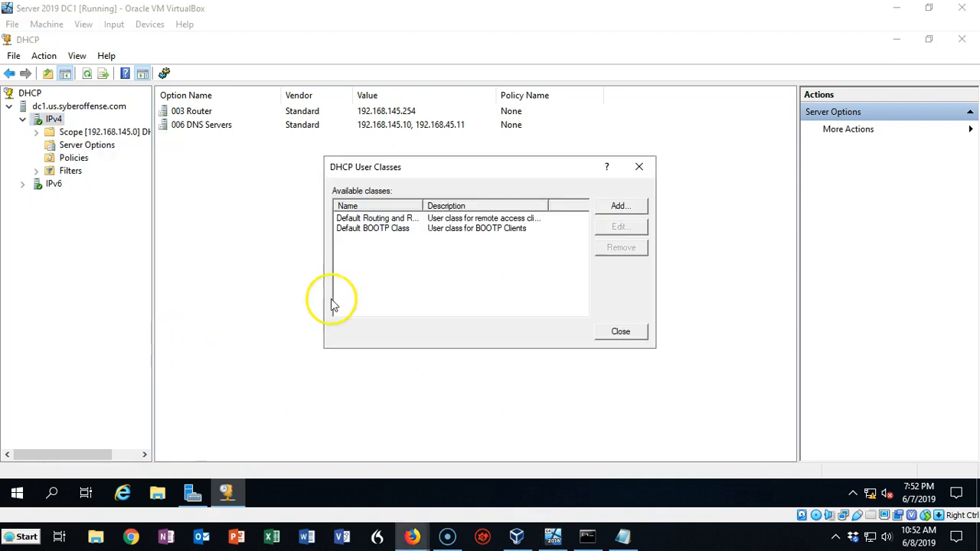
pyautogui.click(617, 208)
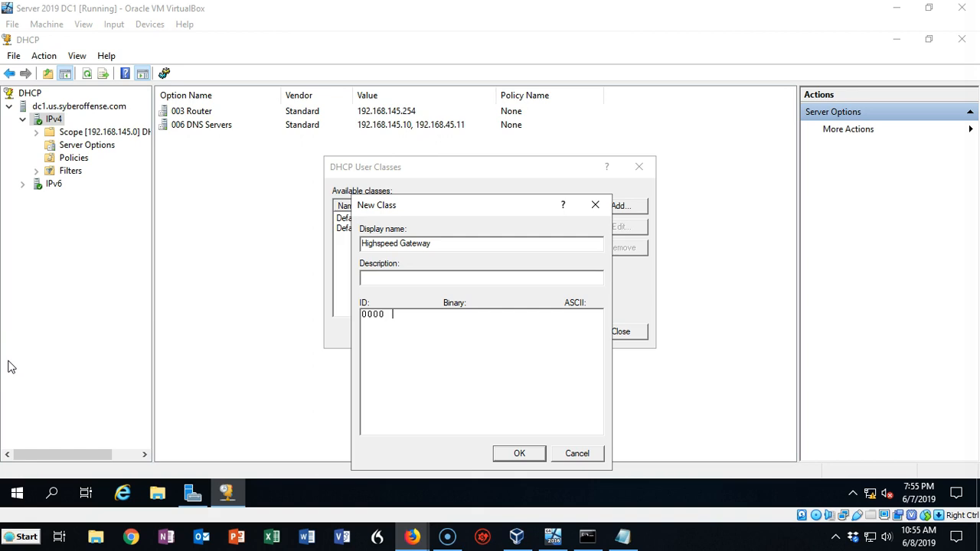
pyautogui.click(394, 331)
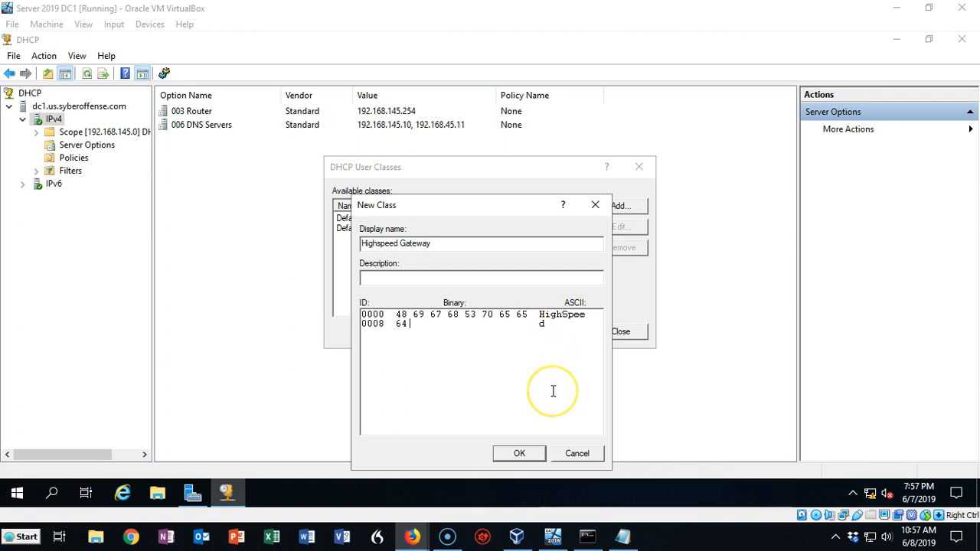
pyautogui.click(519, 454)
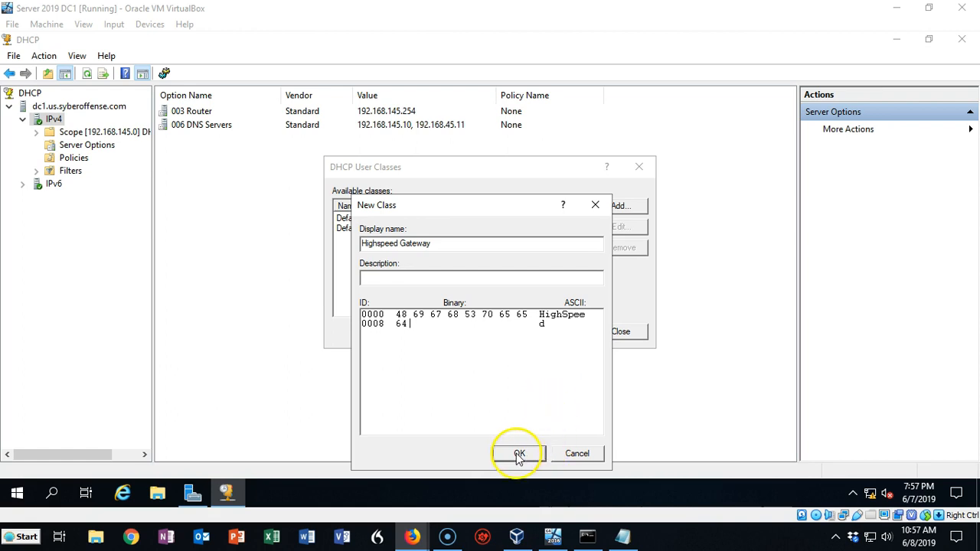
pyautogui.click(621, 332)
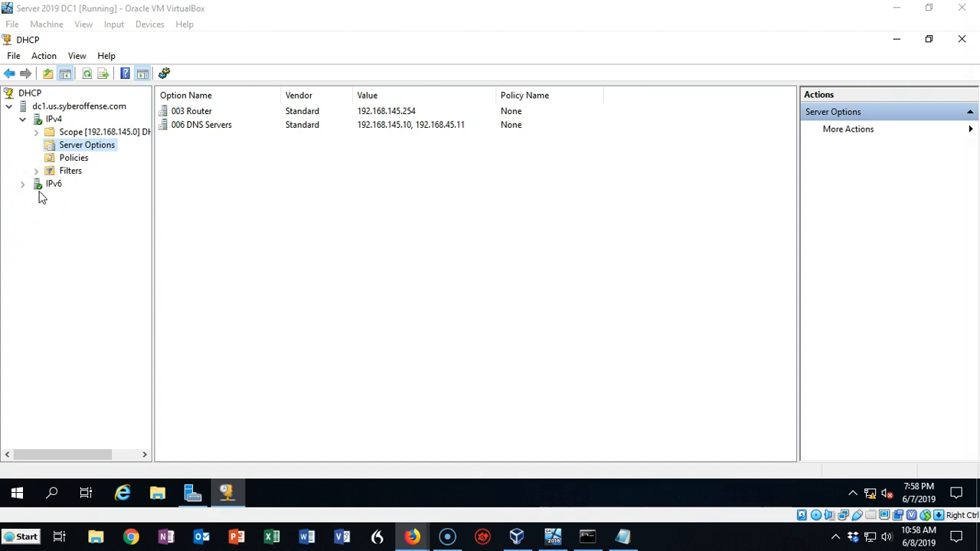
# - Start a new server-level IPv4 policy named Highspeed Gateway and proceed to its conditions
pyautogui.click(80, 160)
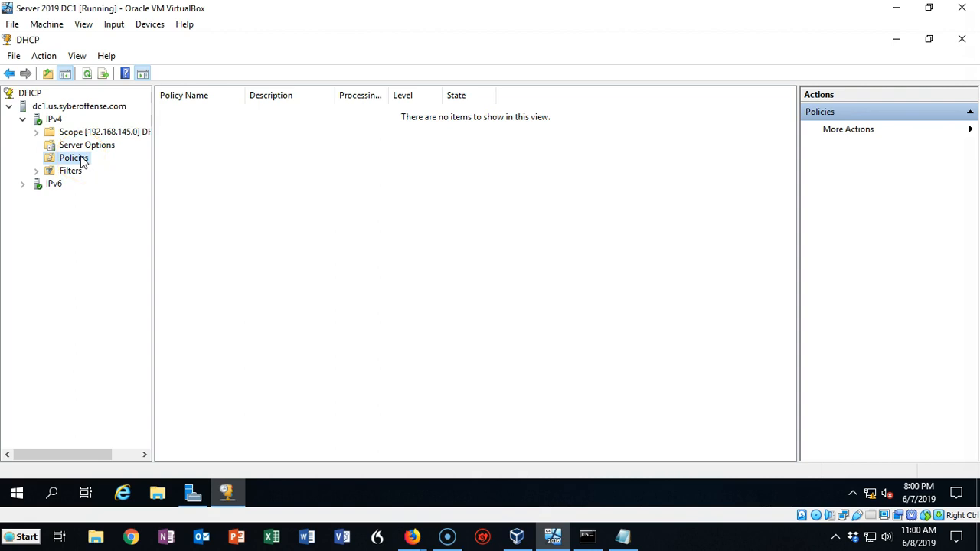
pyautogui.rightClick(82, 162)
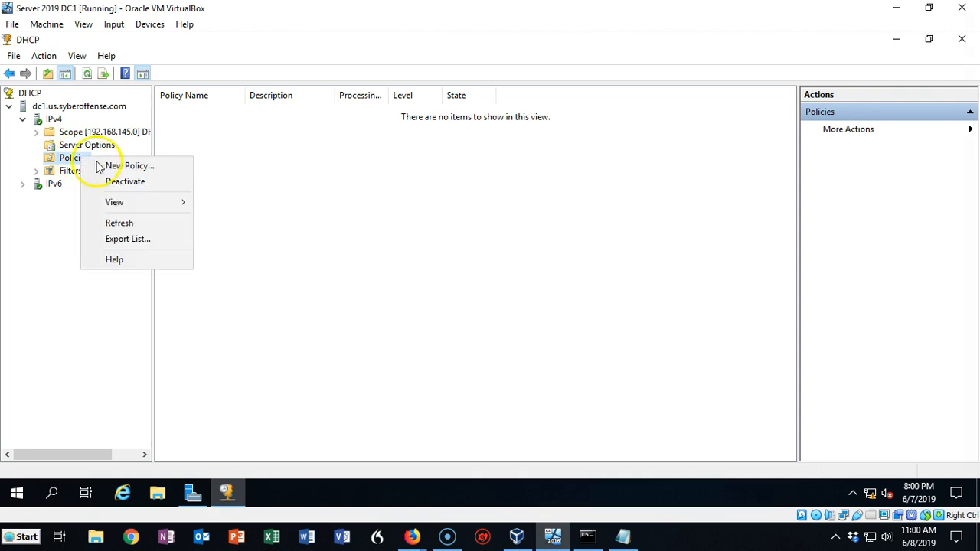
pyautogui.click(125, 167)
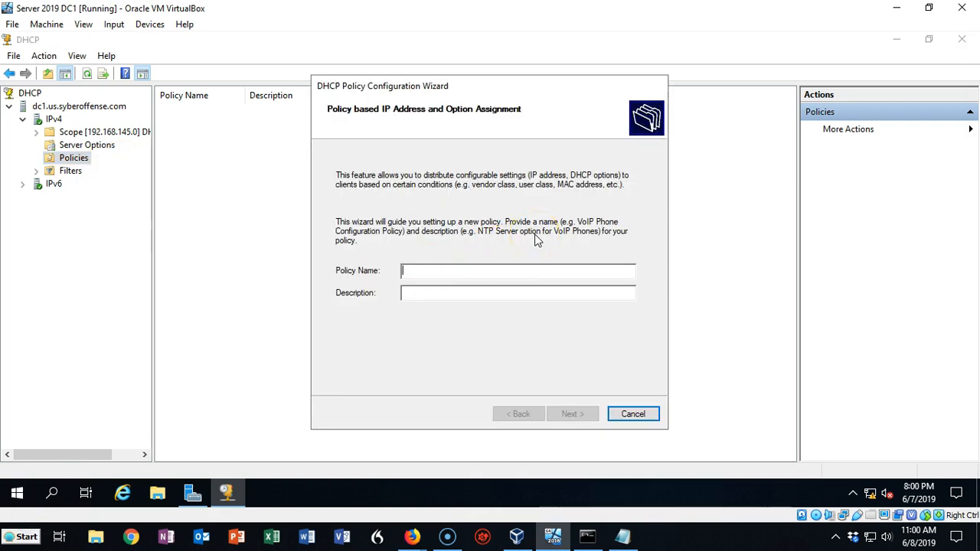
pyautogui.click(573, 413)
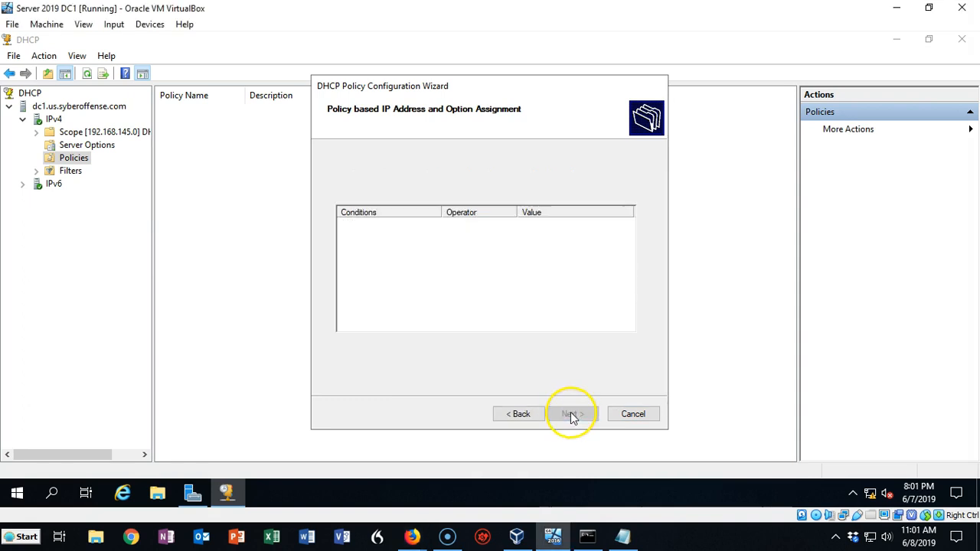
pyautogui.click(29, 529)
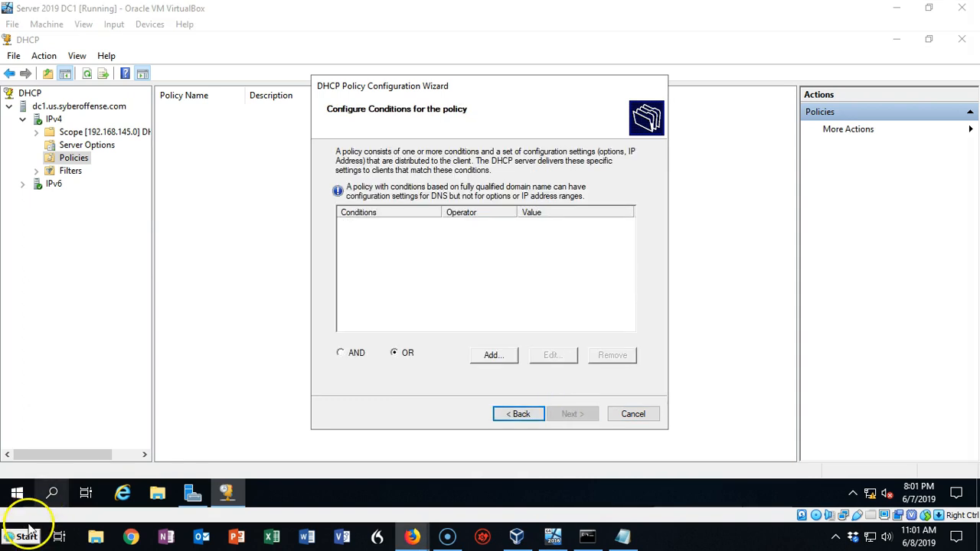
# - Add a policy condition where User Class equals Highspeed Gateway, and continue to the policy settings
pyautogui.click(496, 357)
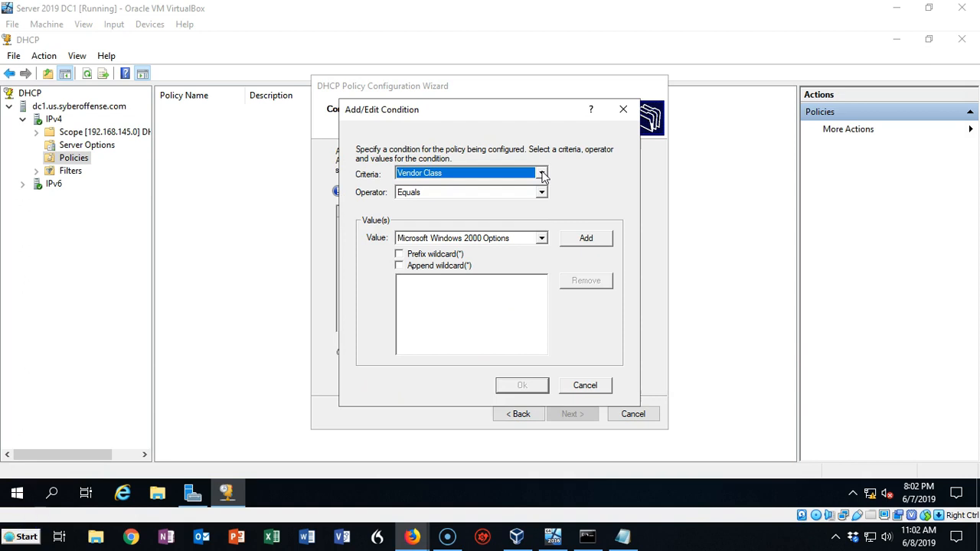
pyautogui.click(541, 175)
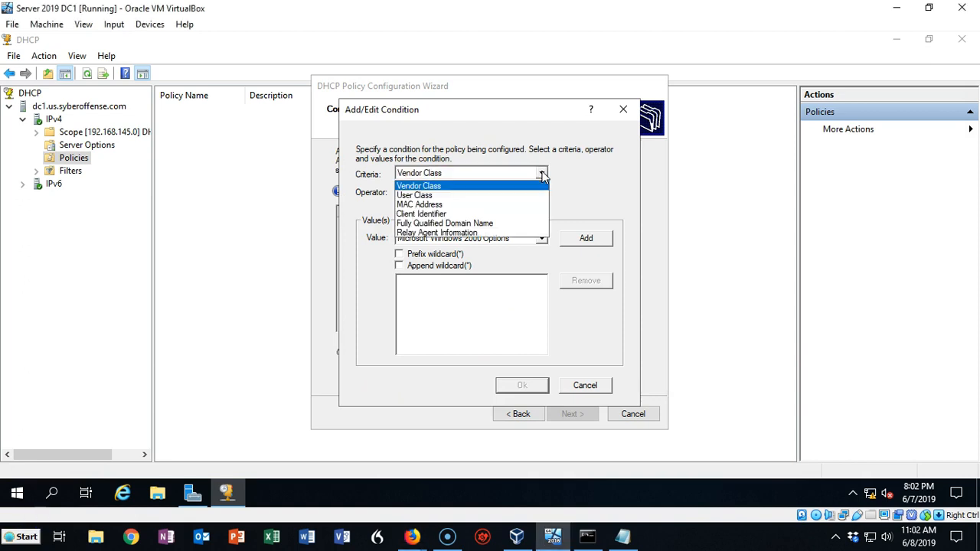
pyautogui.click(452, 196)
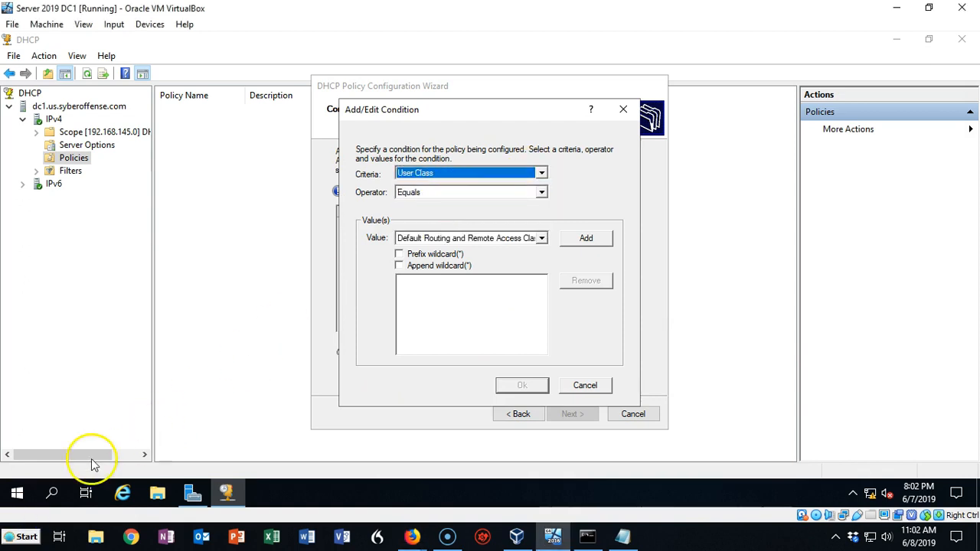
pyautogui.click(541, 238)
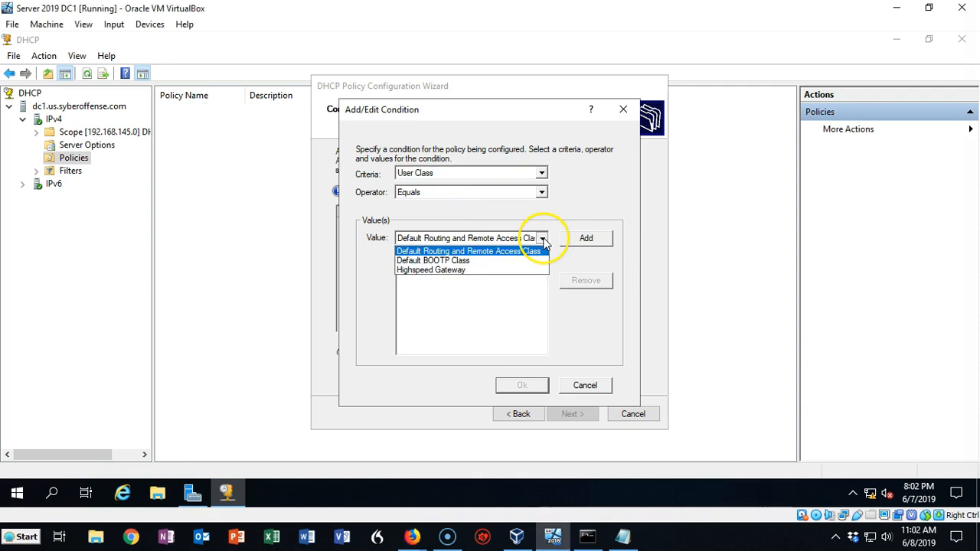
pyautogui.click(444, 272)
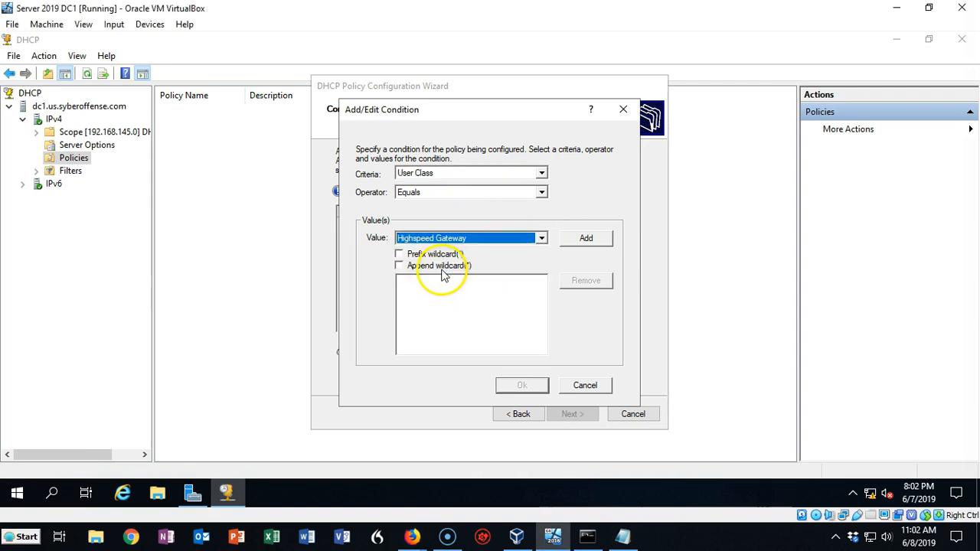
pyautogui.click(587, 239)
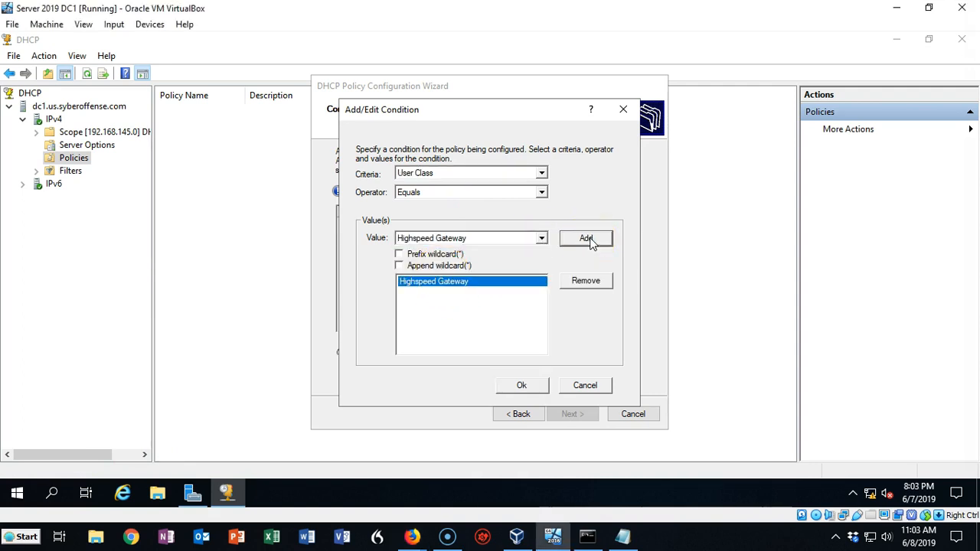
pyautogui.click(521, 386)
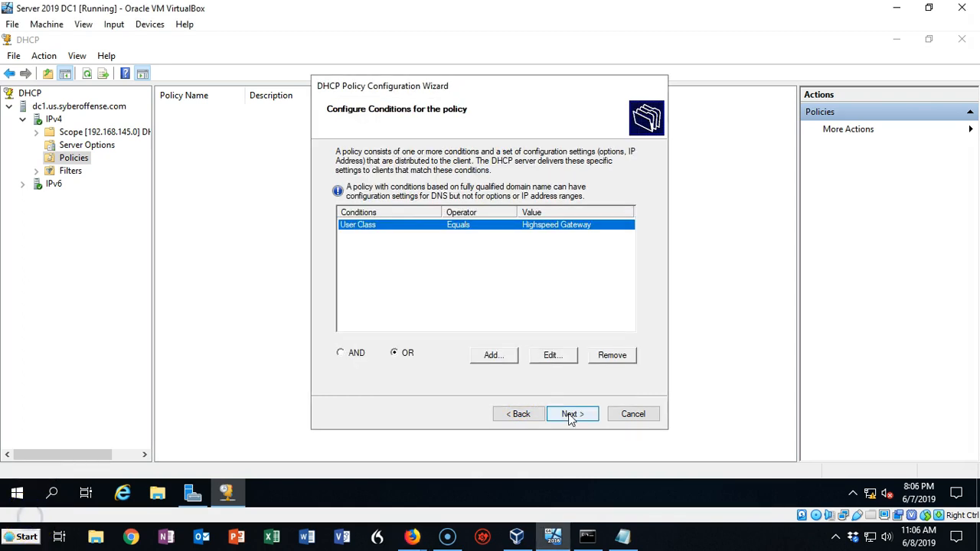
pyautogui.click(570, 414)
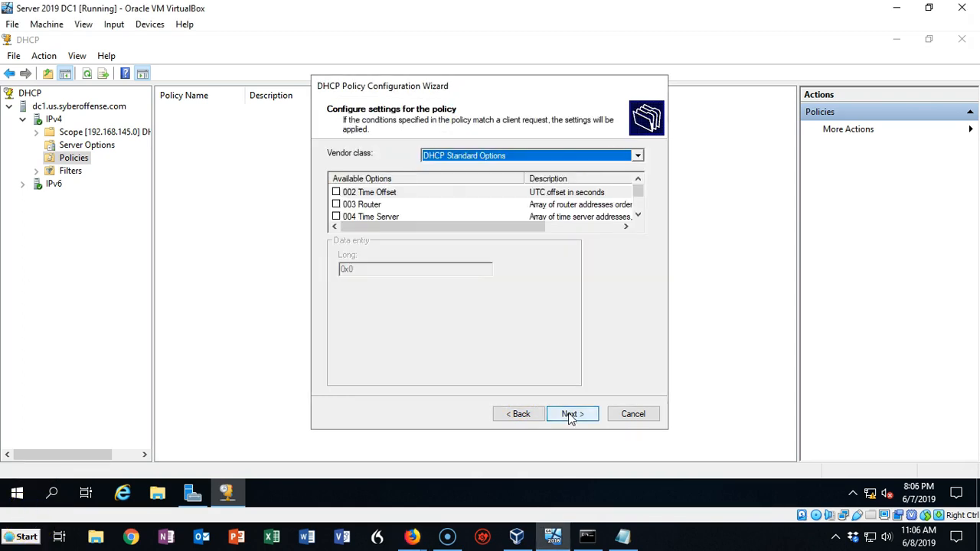
# - Enable option 003 Router with IP address 192.168.145.2 for the policy and finish creating it
pyautogui.click(337, 206)
pyautogui.click(350, 303)
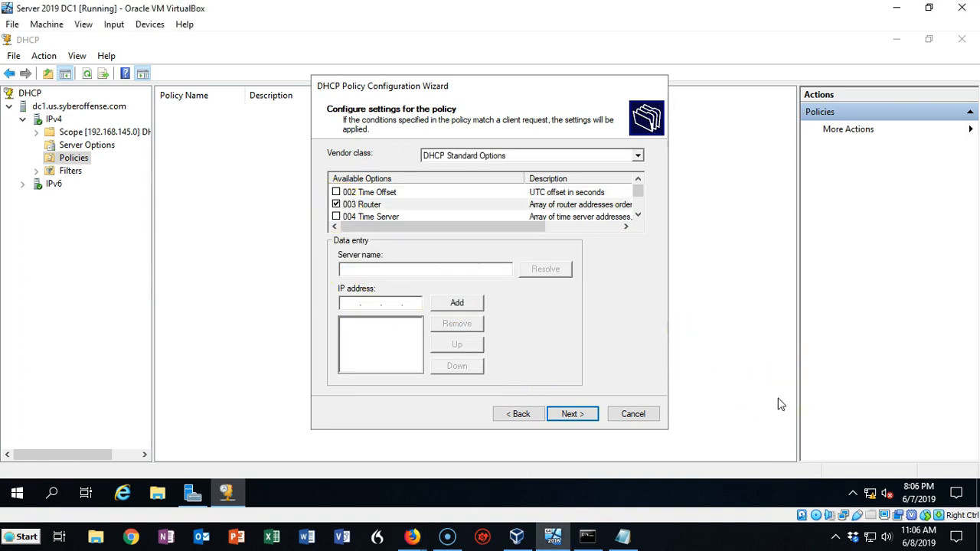
pyautogui.write('192.168.145.')
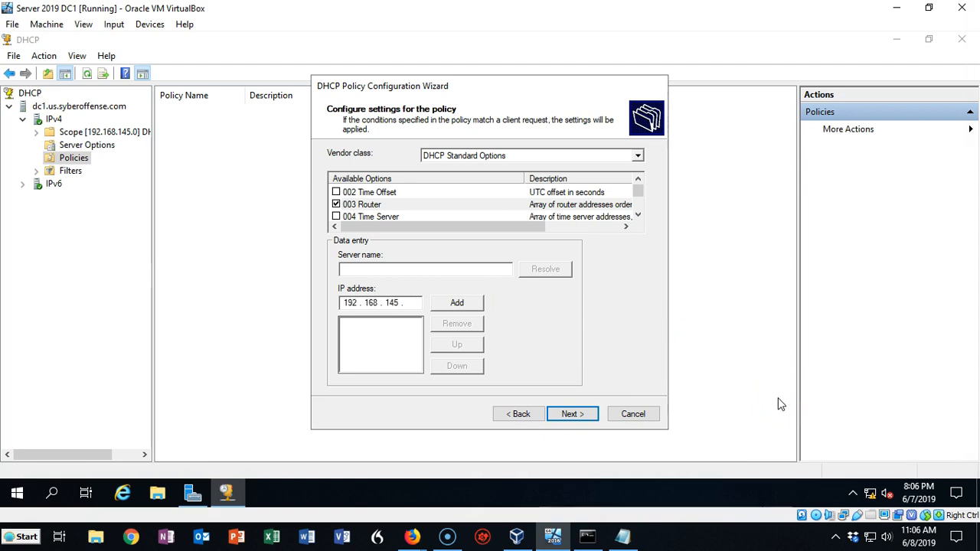
pyautogui.write('2')
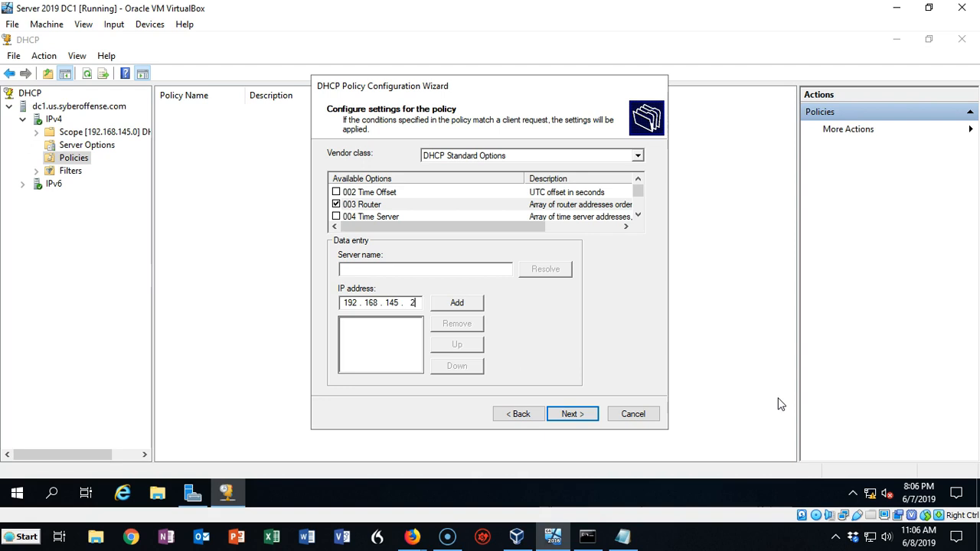
pyautogui.click(457, 304)
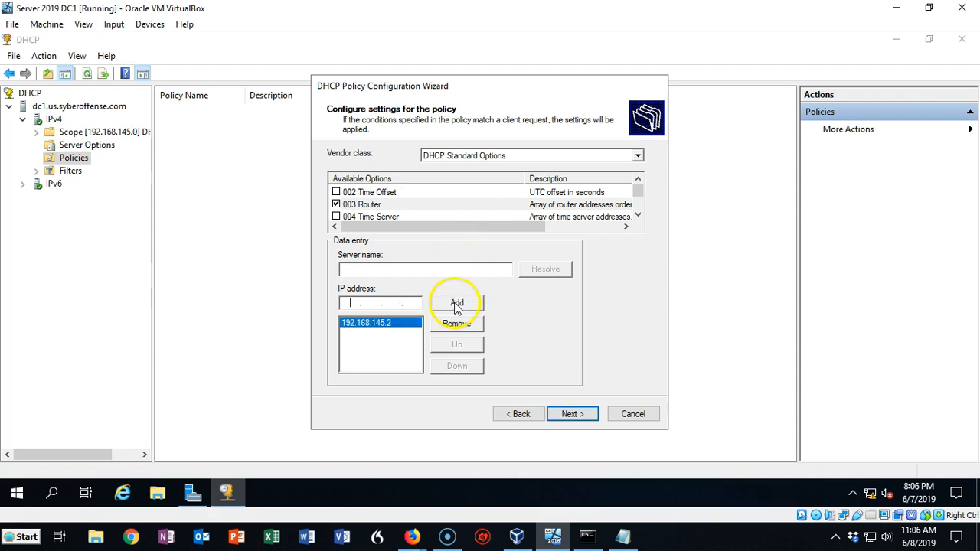
pyautogui.click(569, 415)
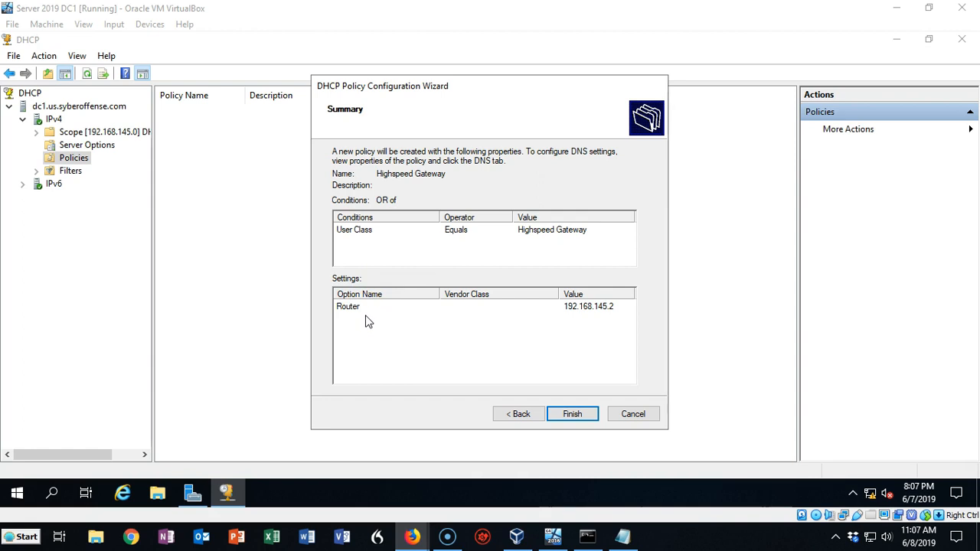
pyautogui.click(572, 413)
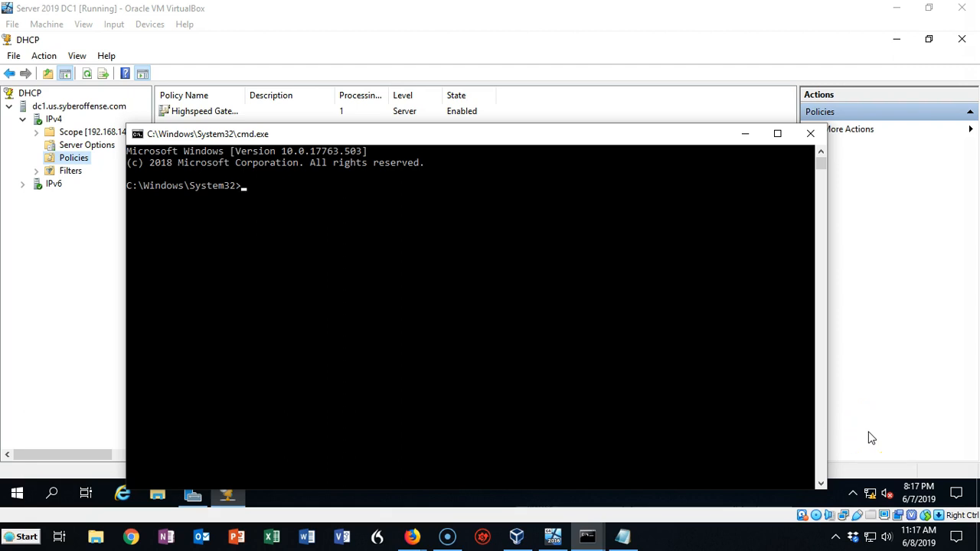
# - Run ipconfig at the command prompt to look up the name of the Ethernet adapter
pyautogui.write('ipconfig')
pyautogui.press('Return')
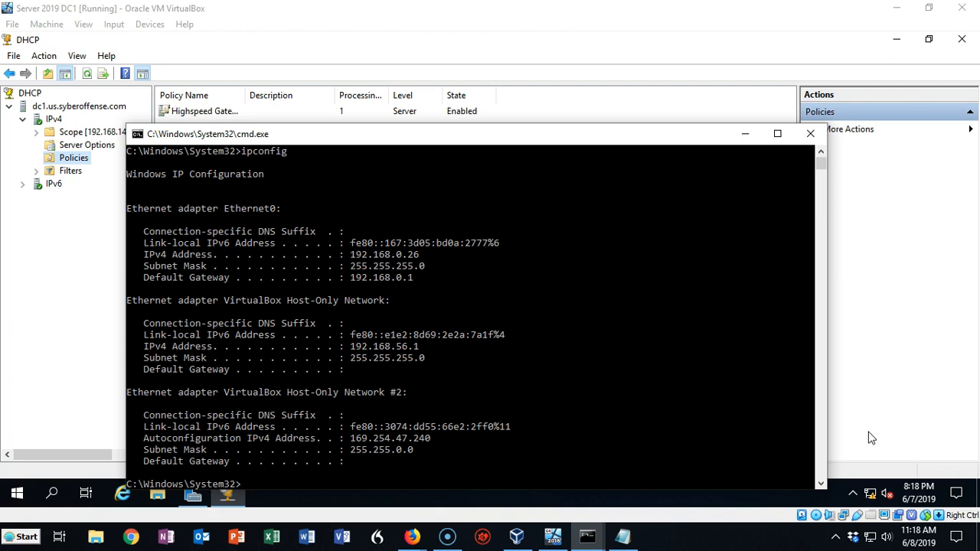
pyautogui.click(29, 523)
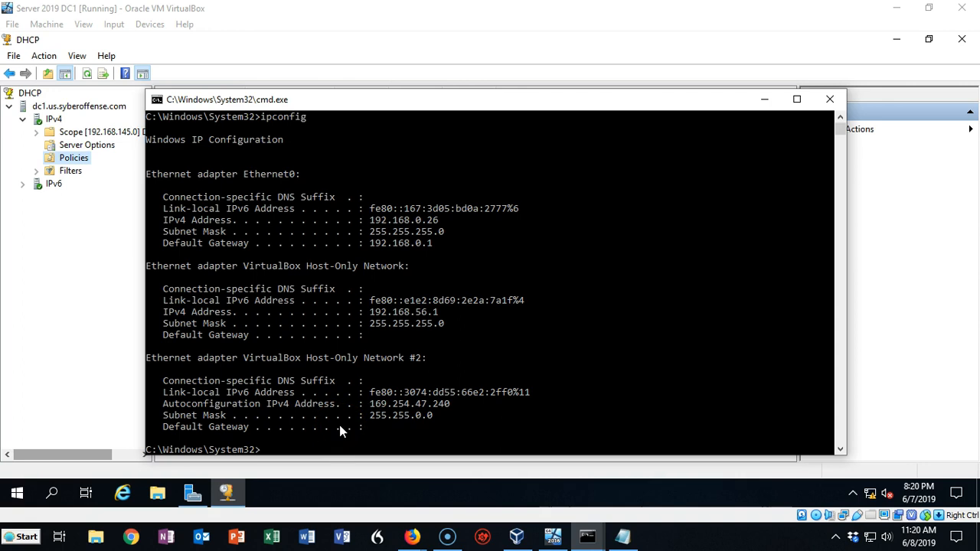
# - Enter the command ipconfig /setclassid Ethernet0 "HighSpeed Gateway" to assign the user class ID to the Ethernet0 adapter
pyautogui.press('Up')
pyautogui.write('/setclassid Ethernet0 "')
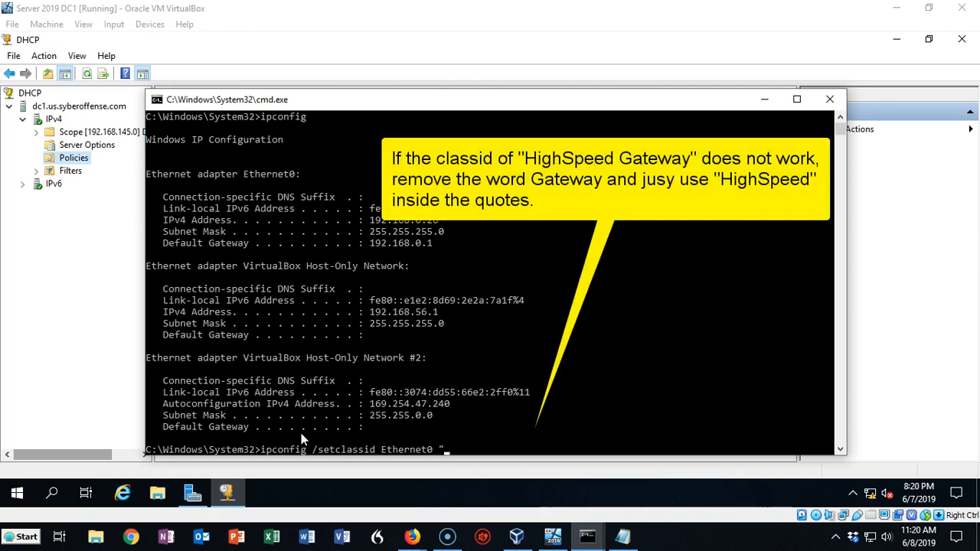
pyautogui.write('HighSpeed G')
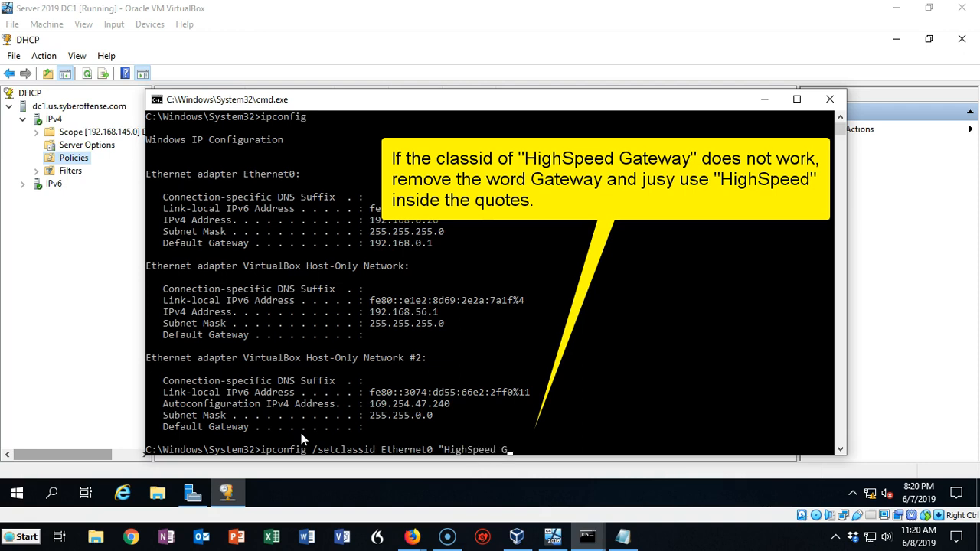
pyautogui.write('ateway')
pyautogui.write('"')
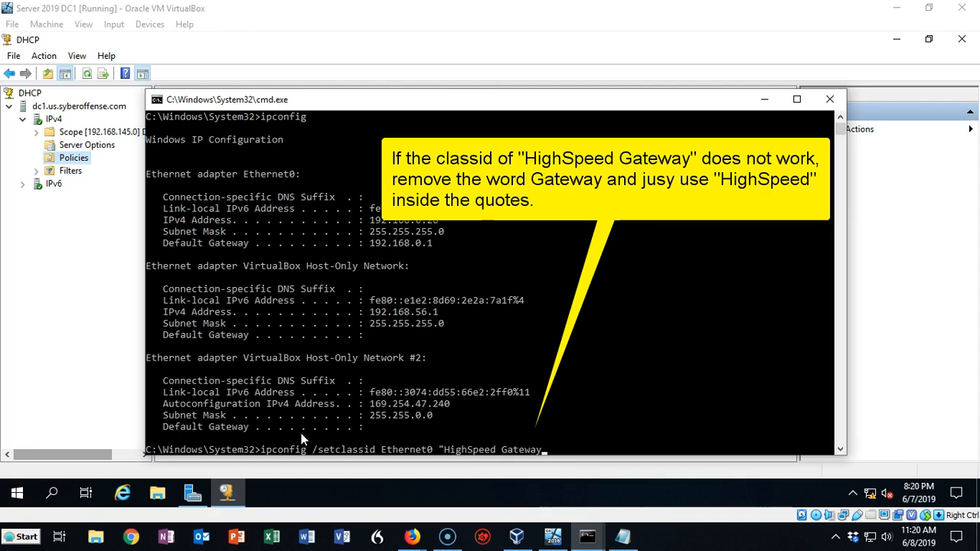